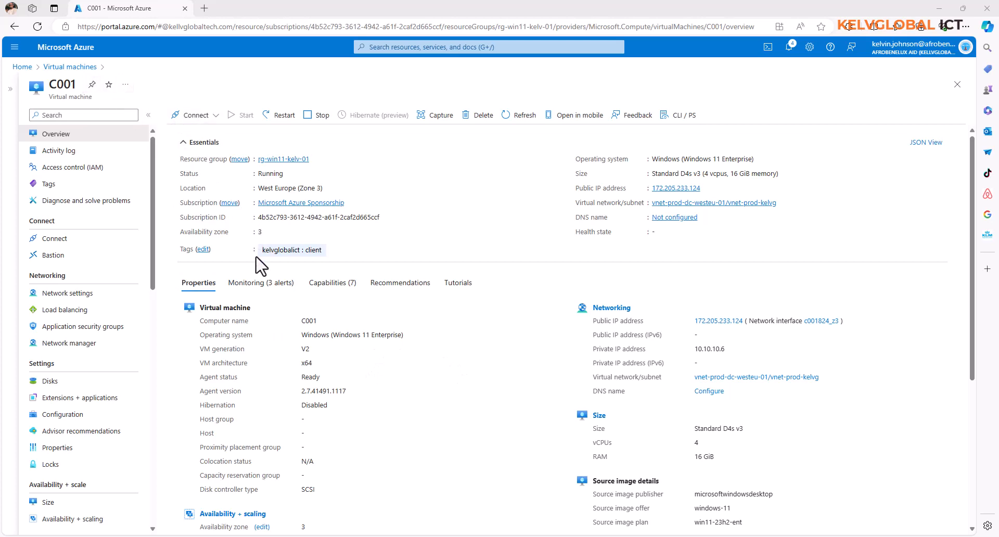
- Add a new data disk to virtual machine C001 with LUN 2 and the name d001
scroll(625, 337, down, 3)
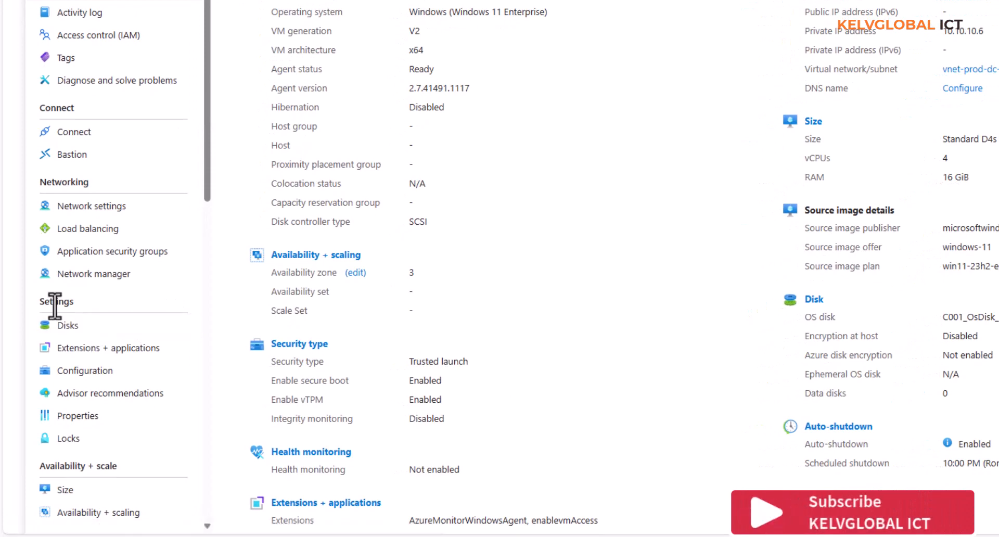
click(68, 326)
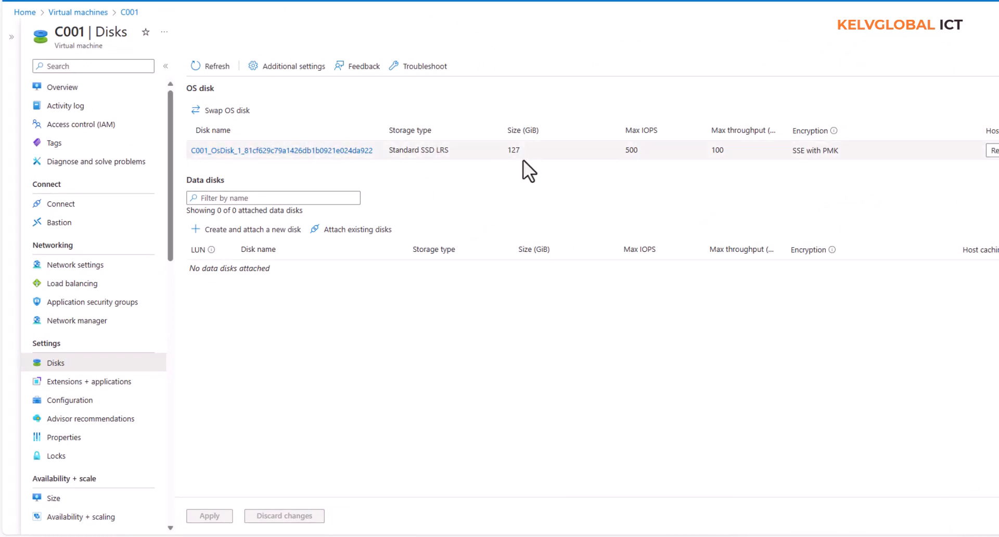
click(243, 235)
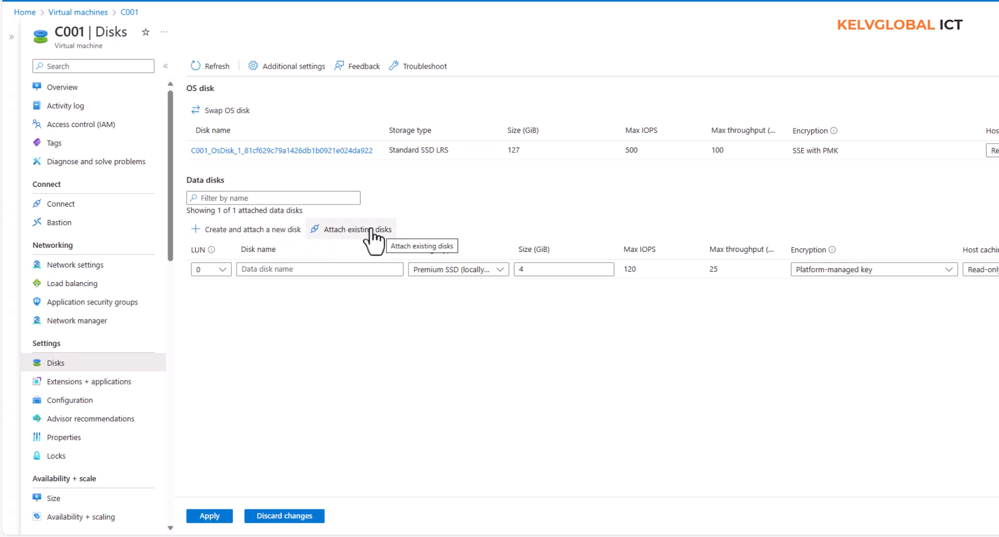
click(219, 267)
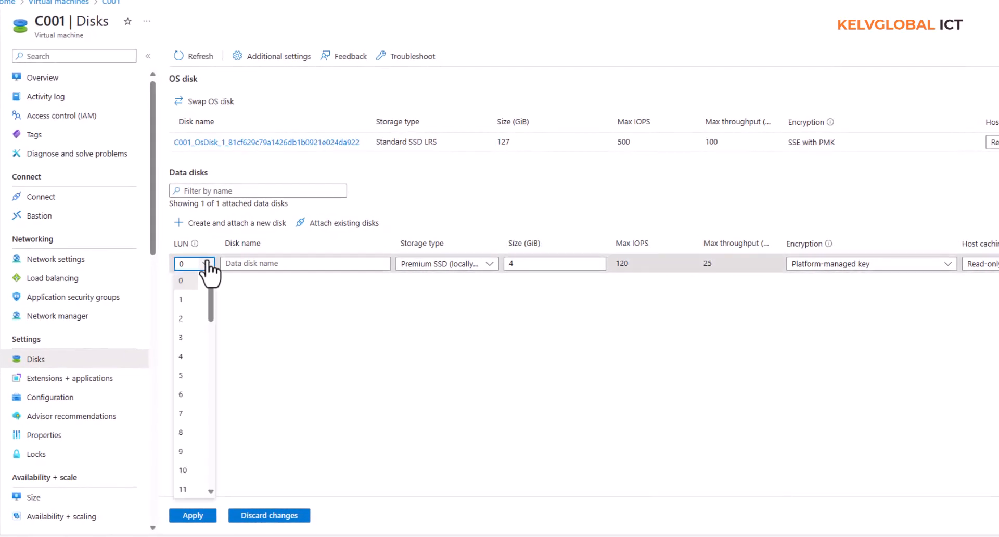
click(183, 318)
click(252, 264)
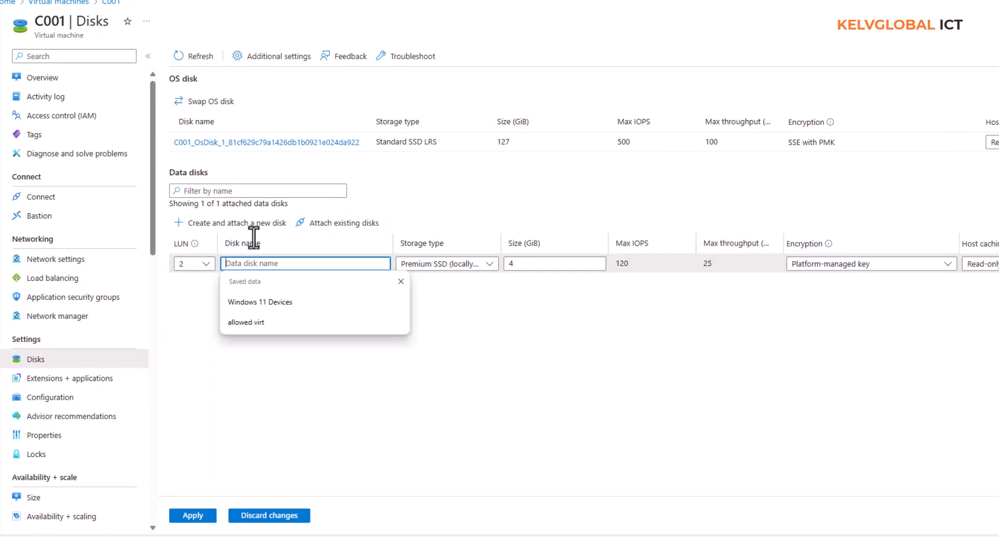
text(d001)
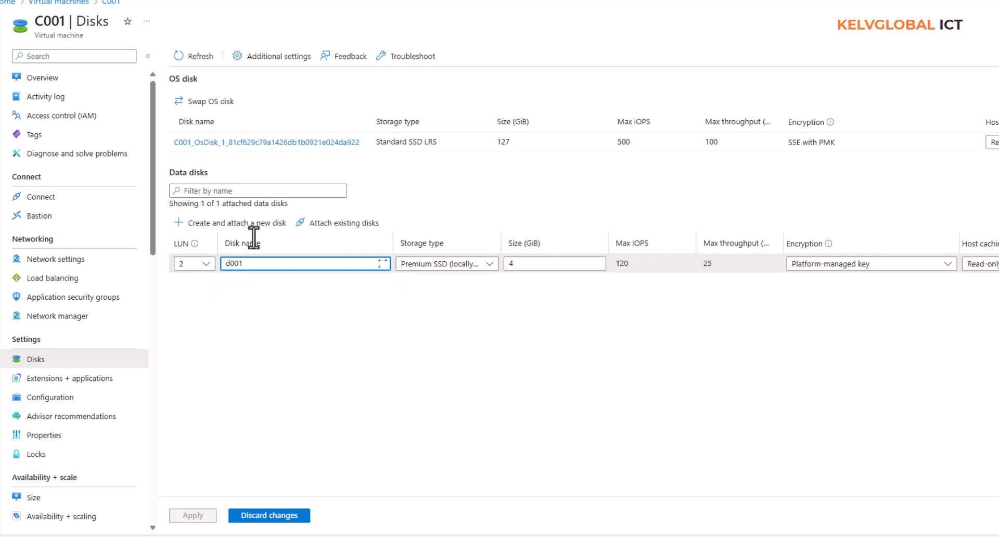
- Review the storage types, keep Premium SSD for disk d001, and set its size to 32 GiB
click(489, 264)
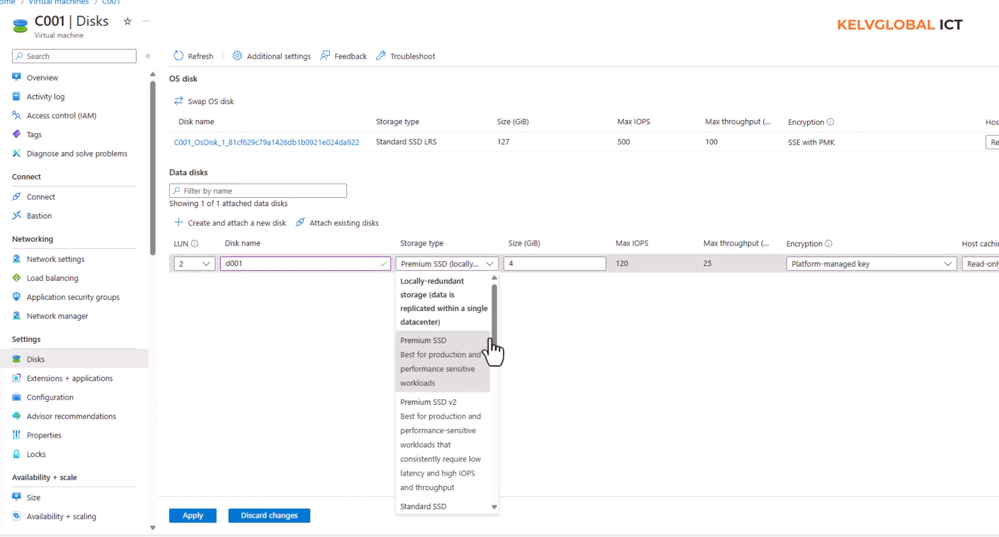
drag(493, 325, 484, 405)
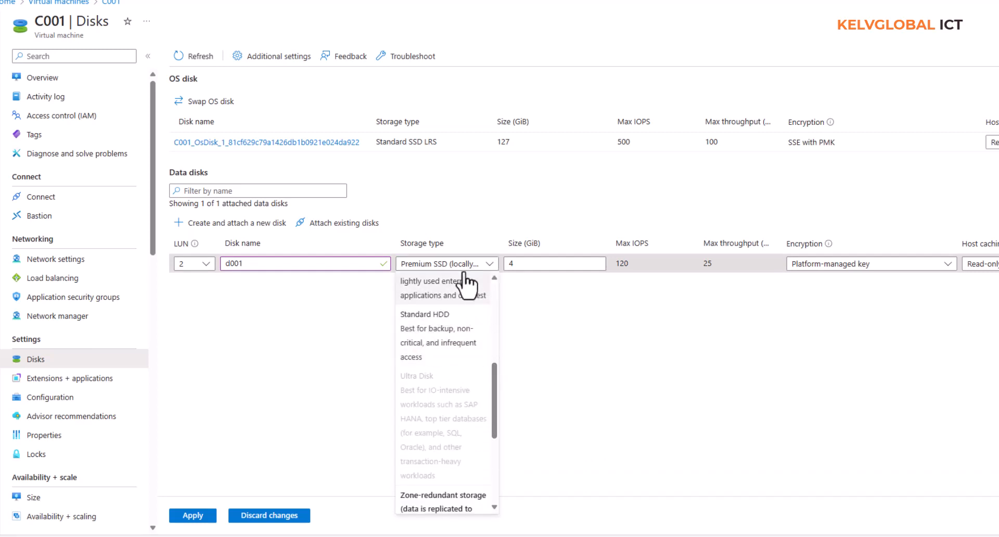
click(555, 213)
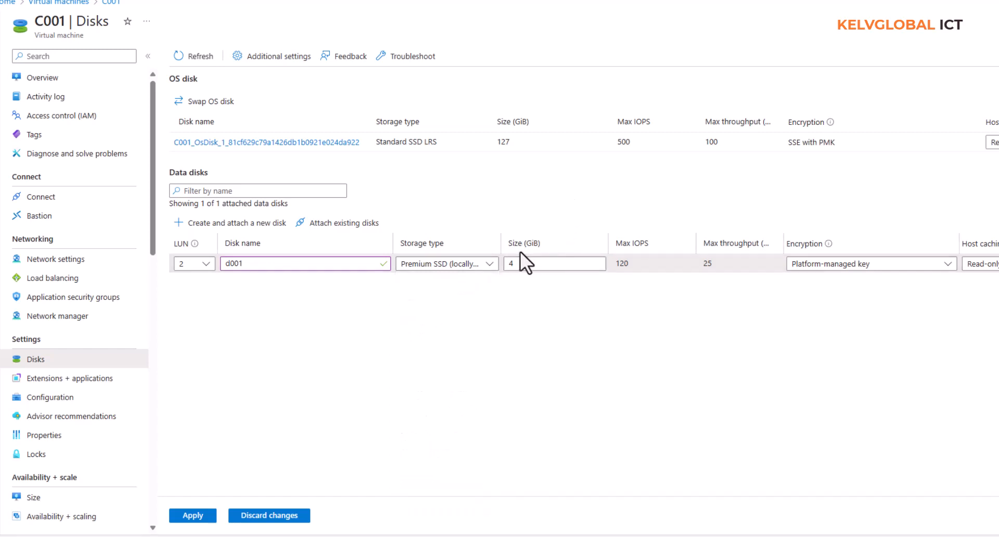
drag(518, 263, 506, 267)
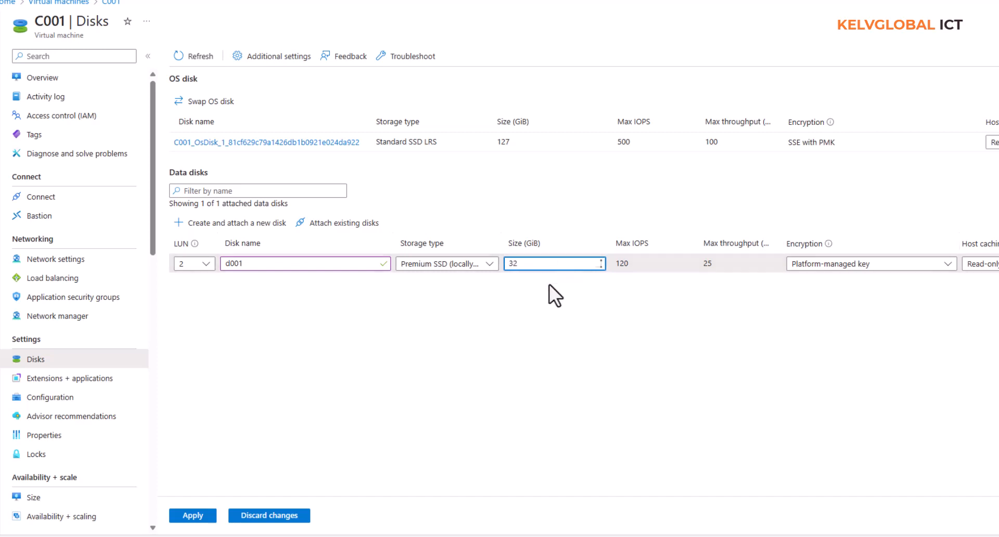
click(539, 295)
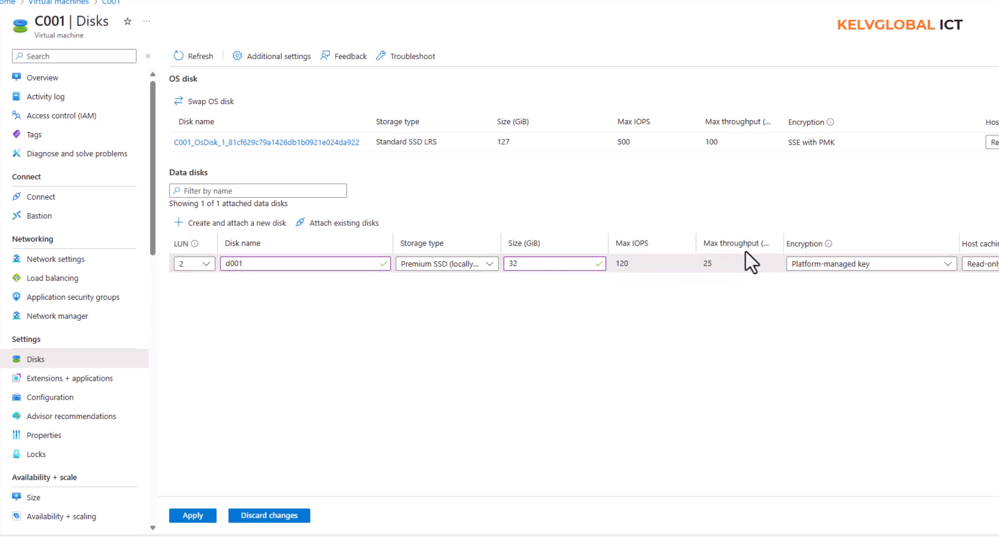
- Use a platform-managed key and Read/write host caching for disk d001, and apply the disk changes to the virtual machine
click(822, 267)
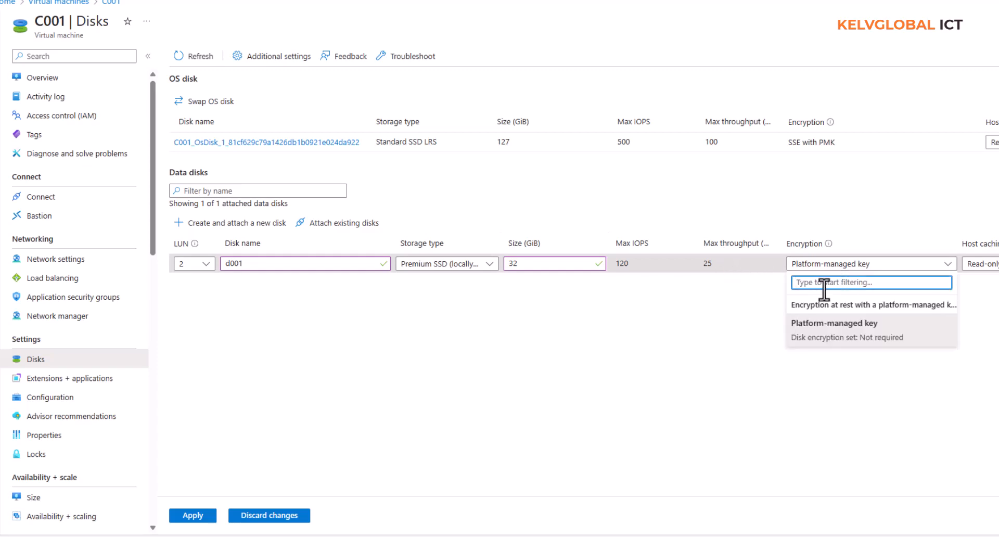
click(836, 336)
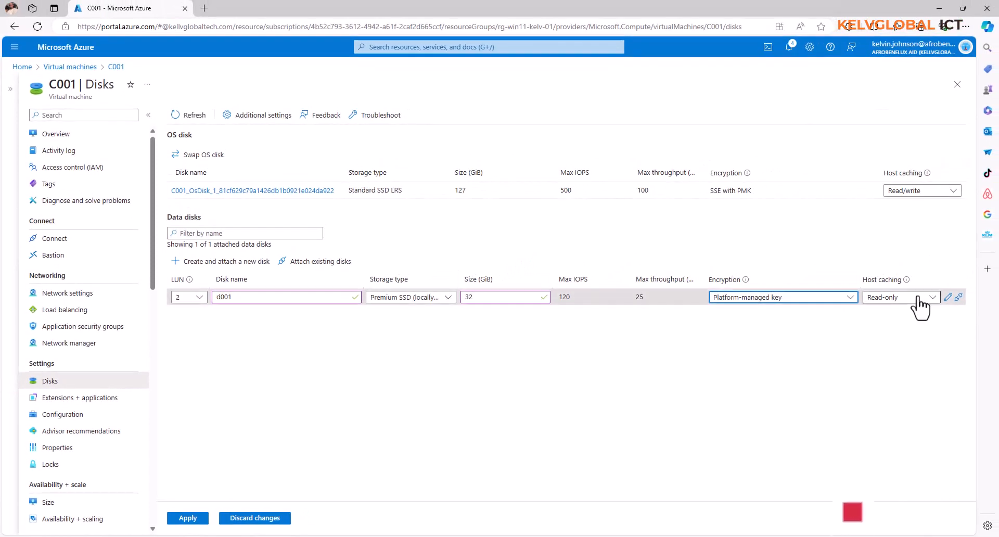
click(920, 298)
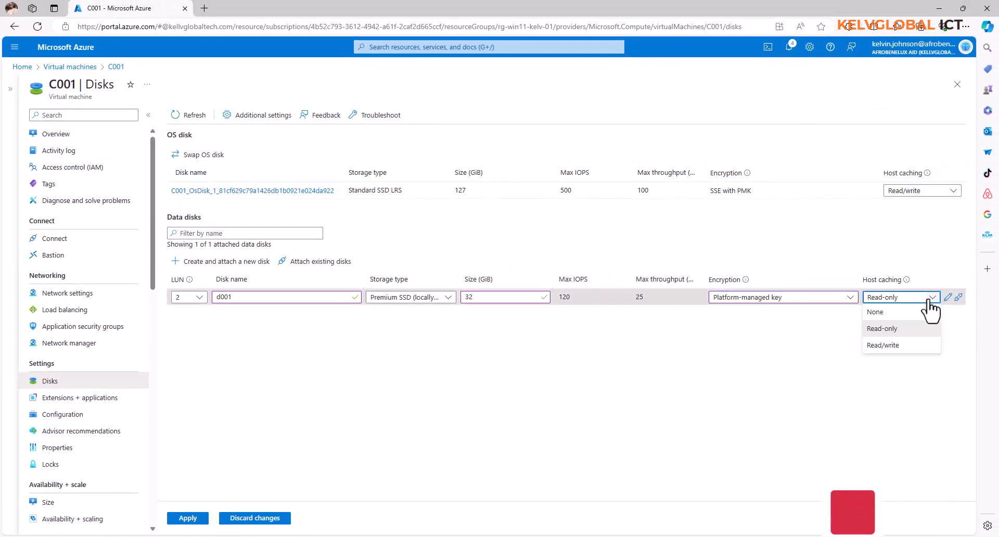
click(884, 346)
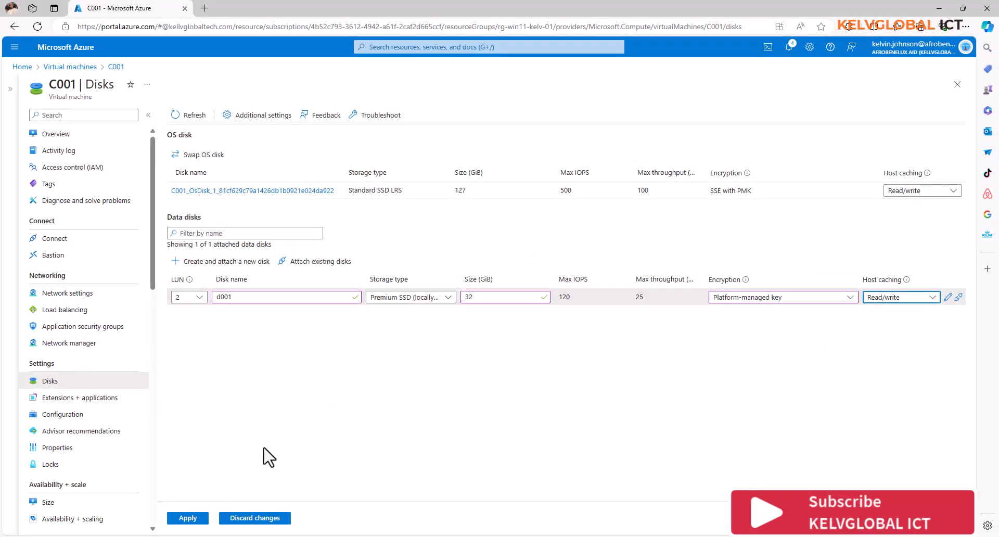
click(190, 519)
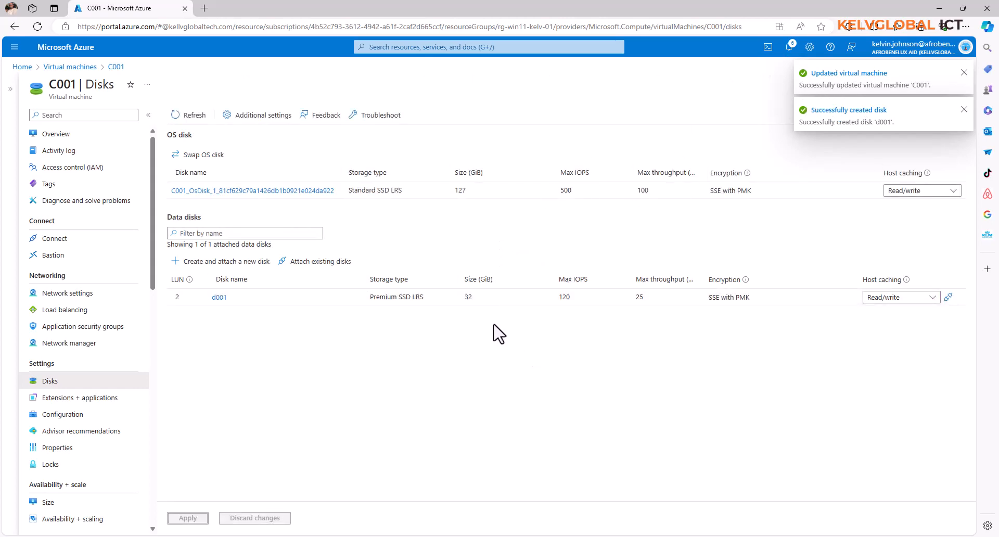
- Switch to the VM's Remote Desktop session and initialize Disk 2 with the GPT partition style in a maximized Disk Management window
click(615, 536)
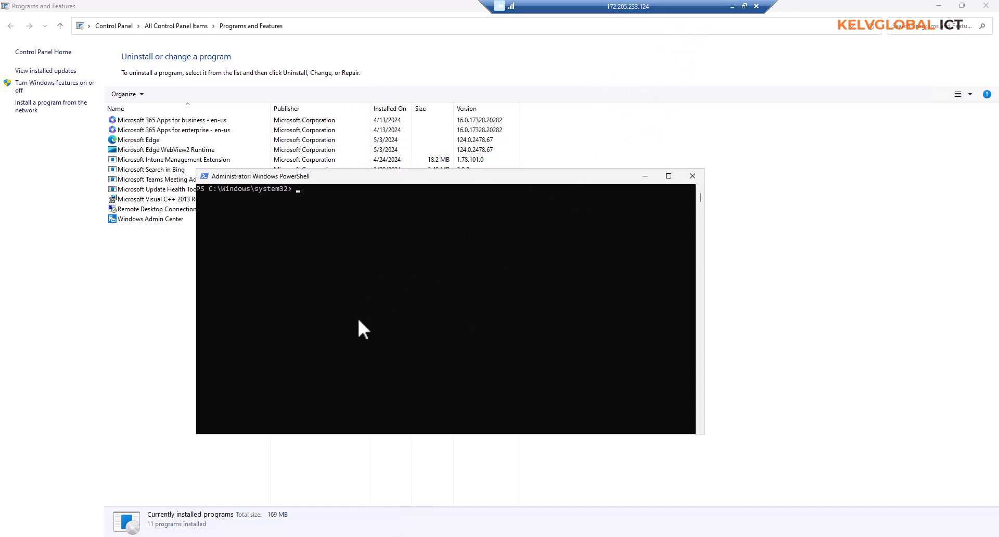
key(super+x)
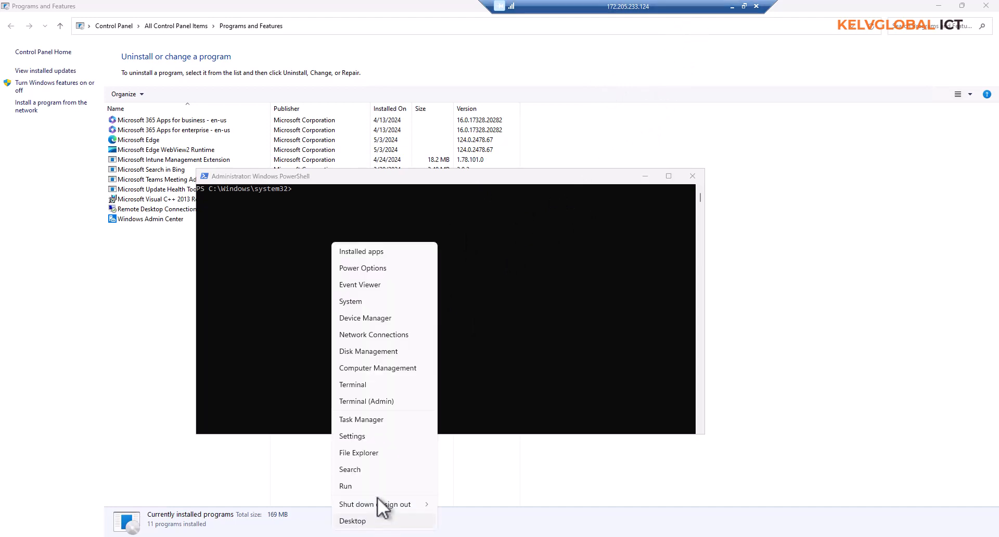
click(369, 352)
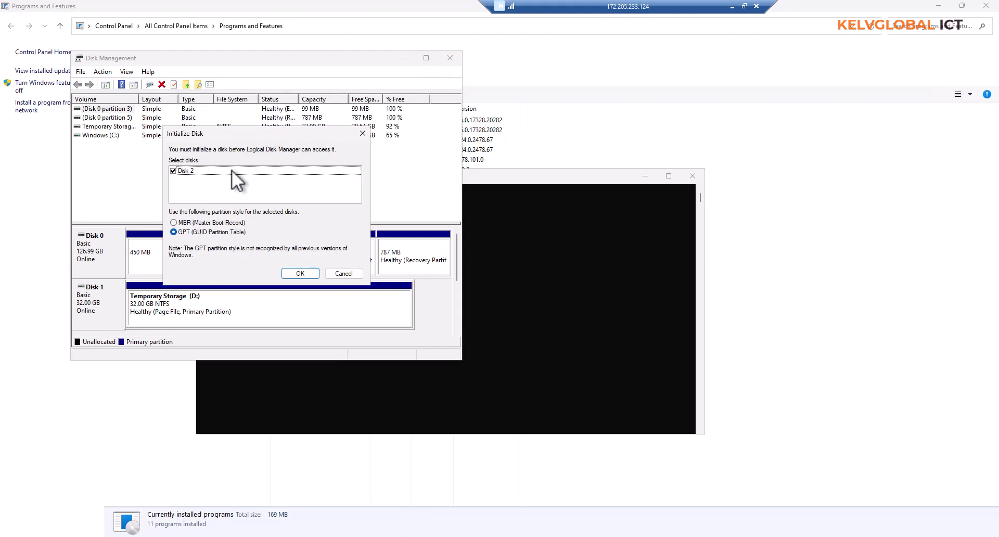
click(301, 273)
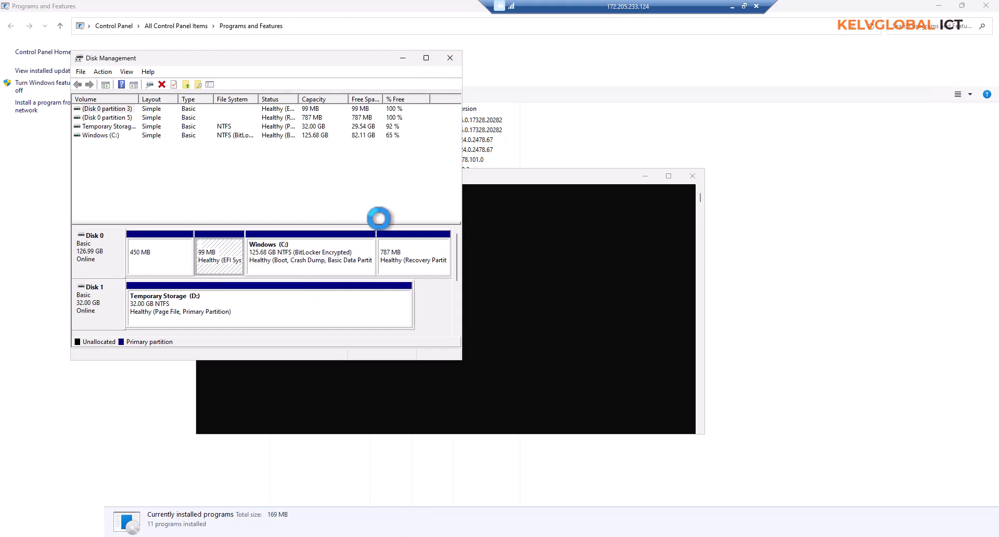
click(425, 59)
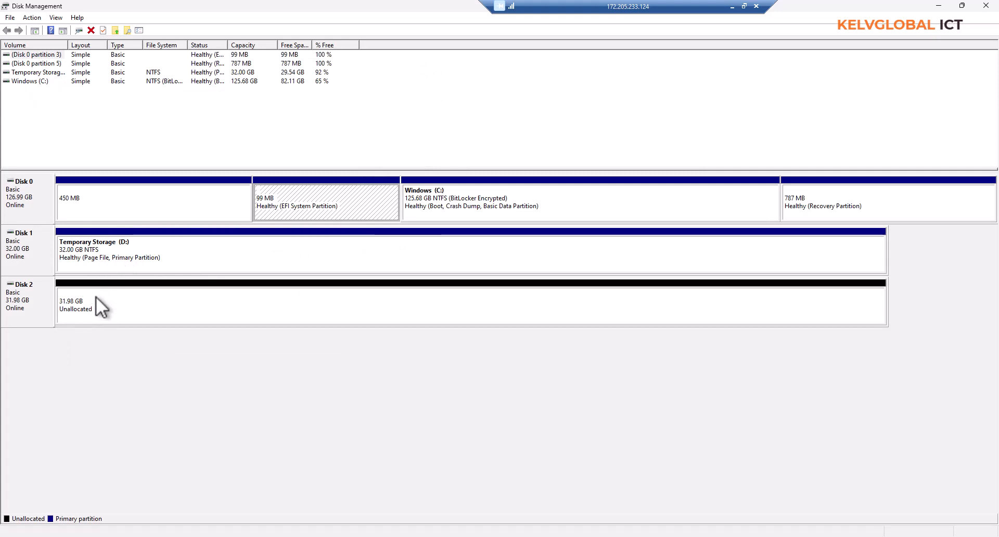
- Start a new simple volume on Disk 2's unallocated space, using the full size and drive letter E
click(87, 308)
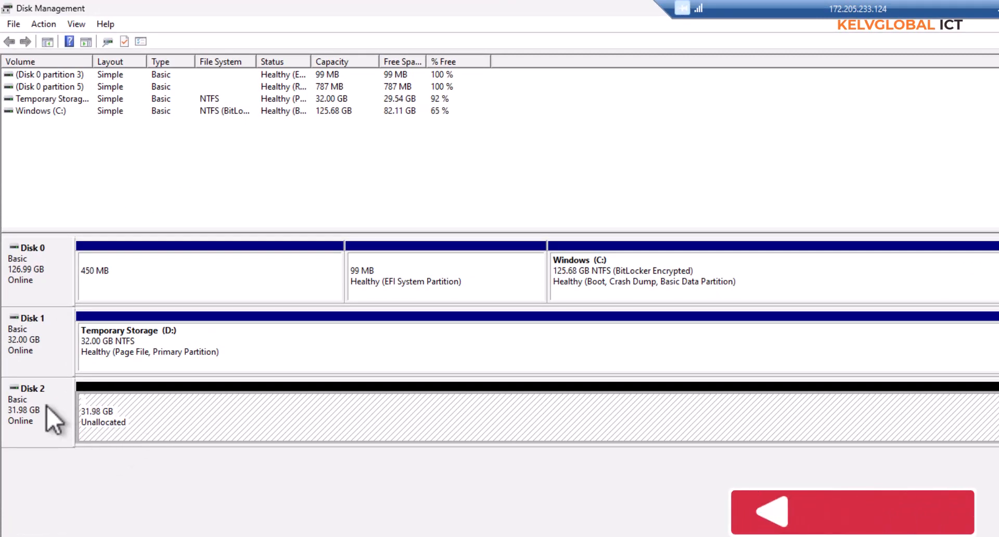
right_click(105, 424)
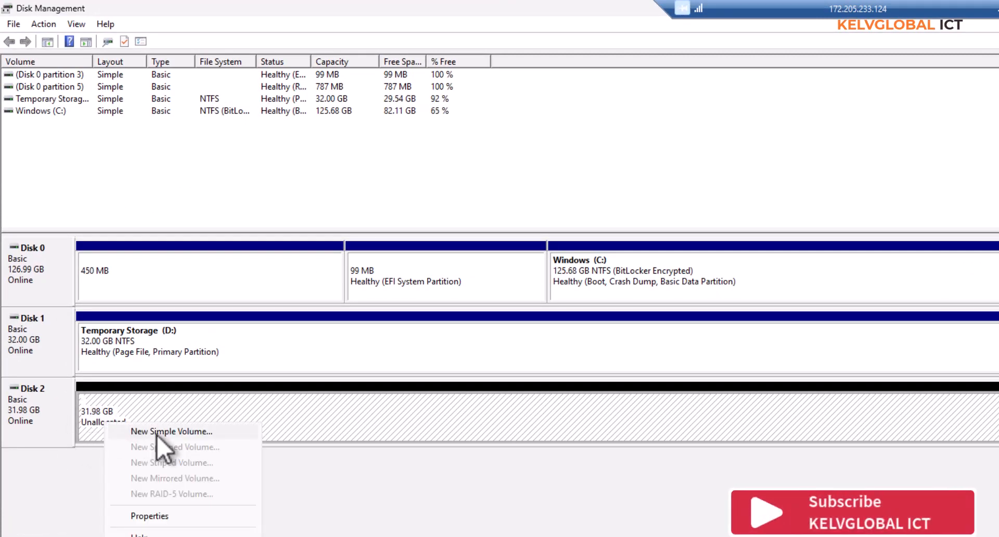
click(137, 437)
click(272, 333)
click(276, 333)
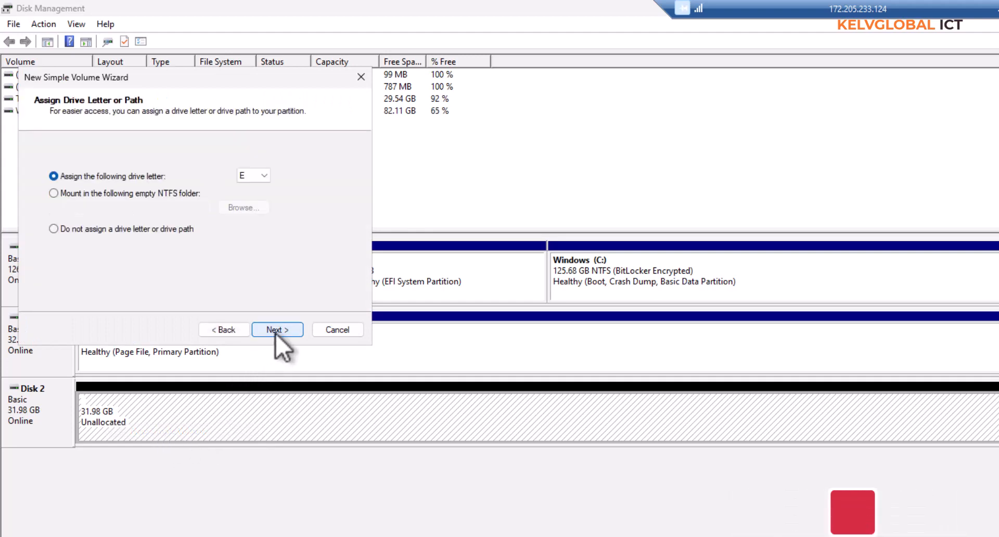
click(276, 330)
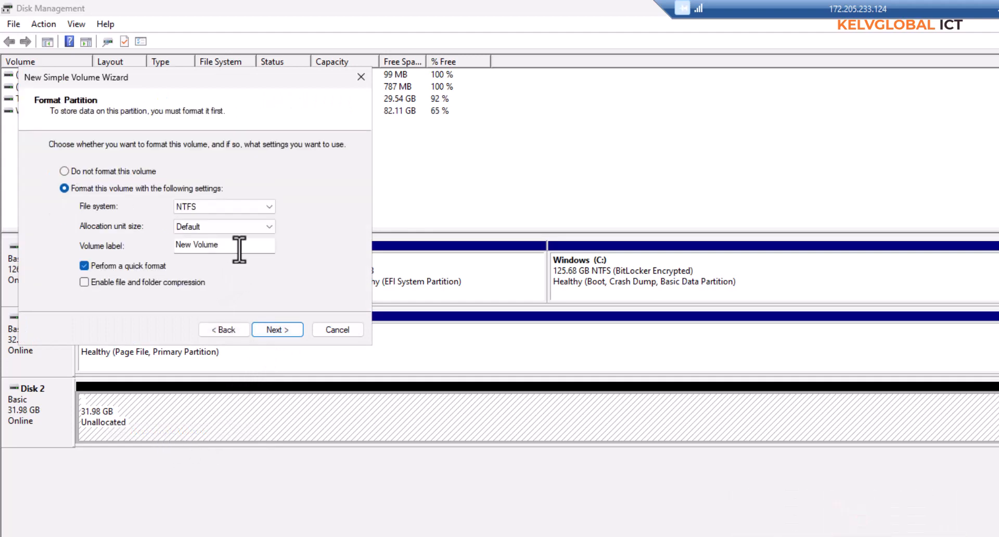
- Create the volume as quick-formatted NTFS with the label Software, and show the drives under This PC in File Explorer
text(S)
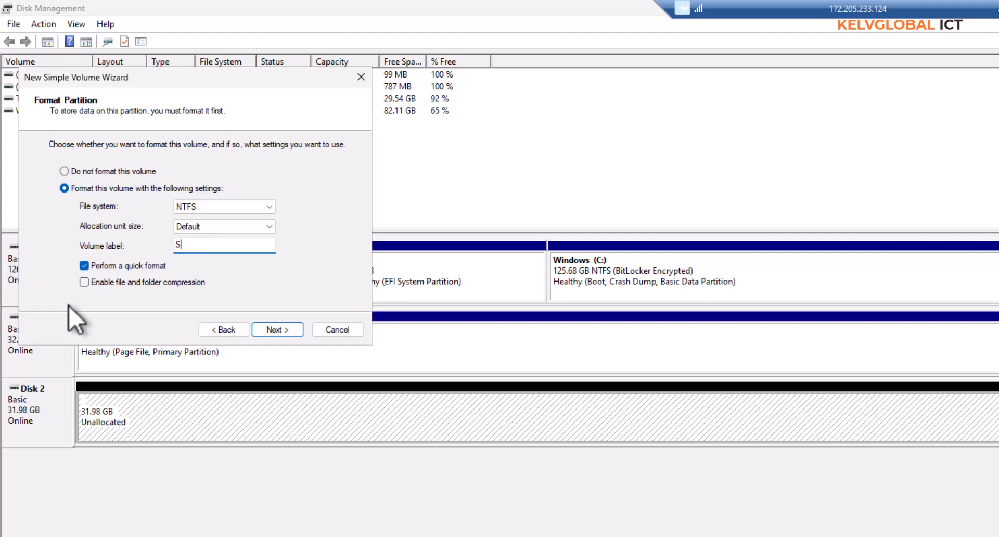
text(oftware)
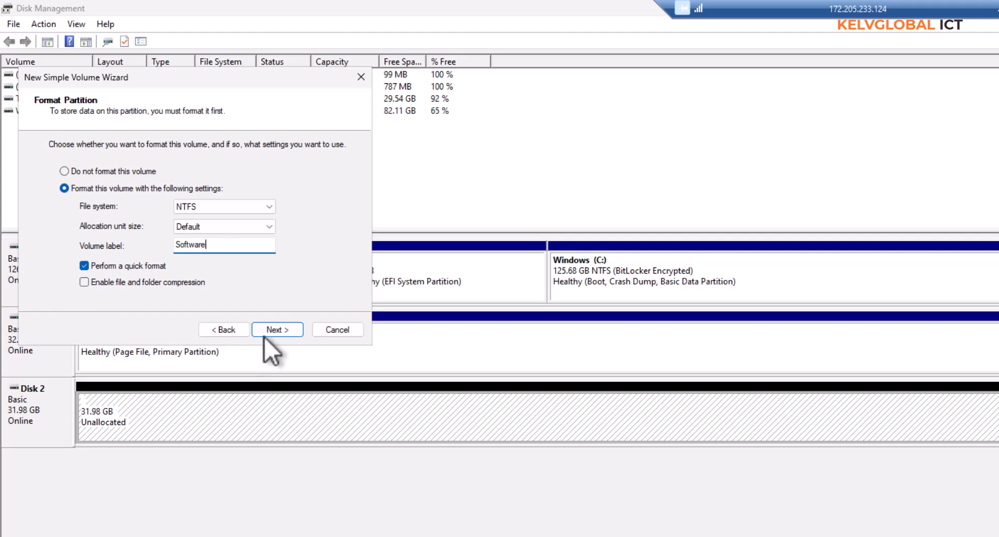
click(264, 334)
drag(261, 83, 733, 110)
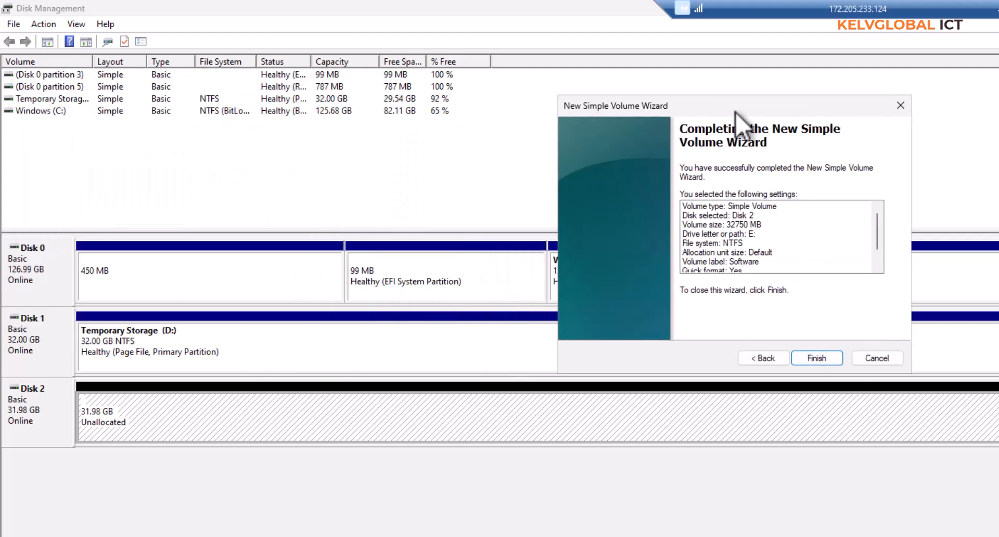
click(817, 359)
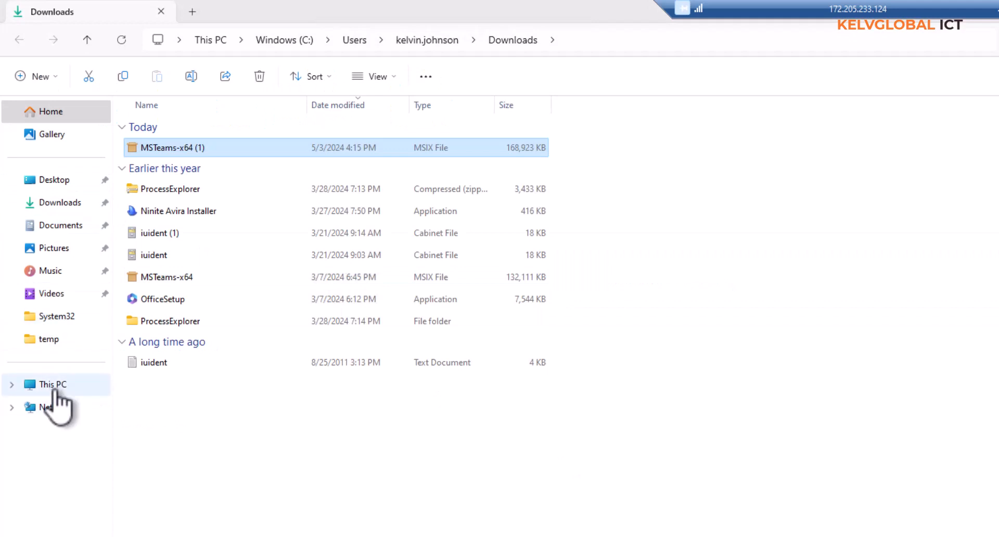
click(61, 388)
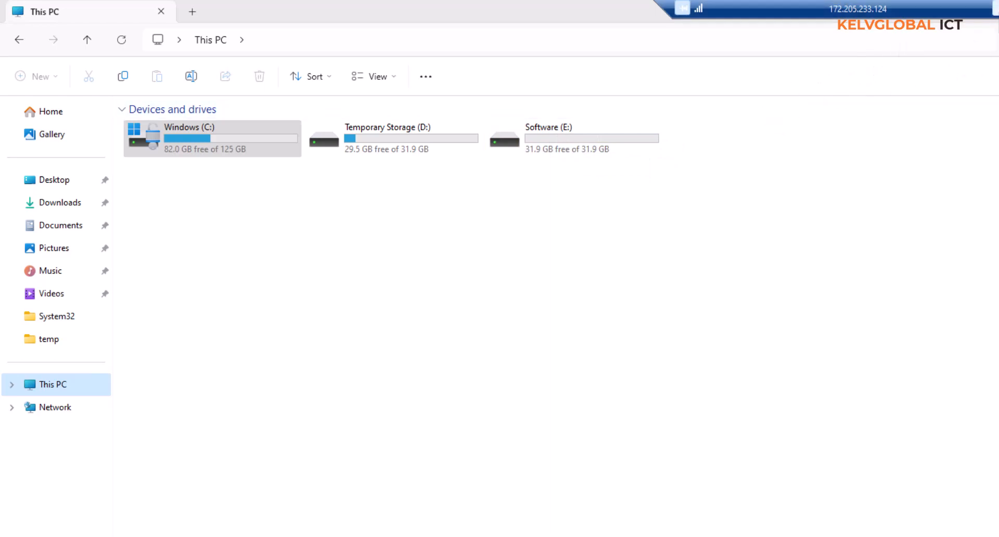
- Detach data disk d001 from C001 in the Azure portal, apply the change, and return to the remote session to check the drives
click(998, 9)
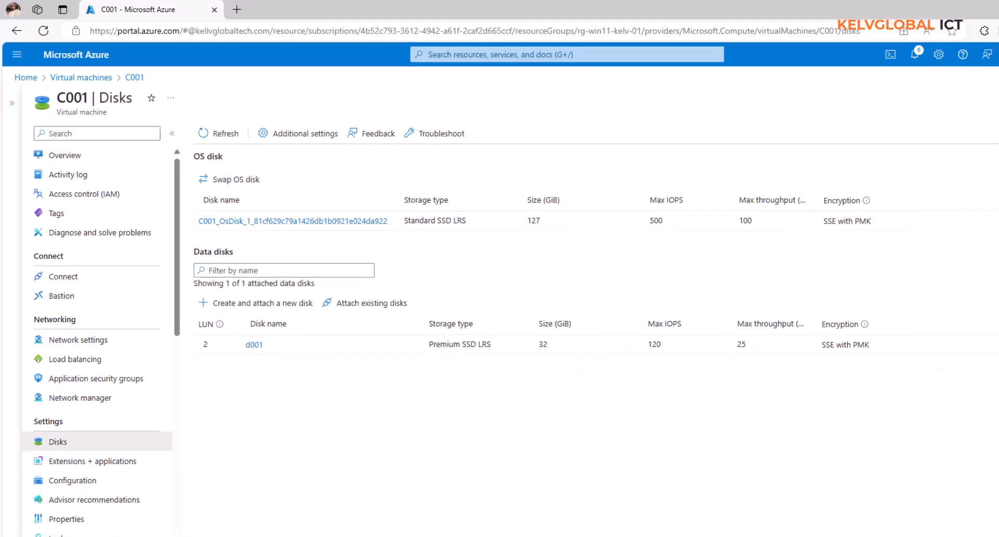
click(947, 297)
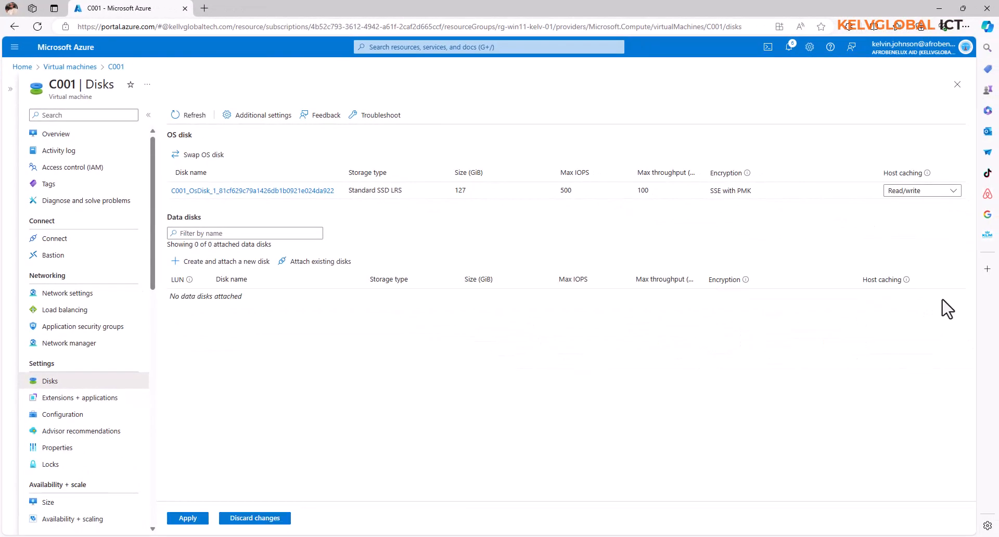
click(188, 519)
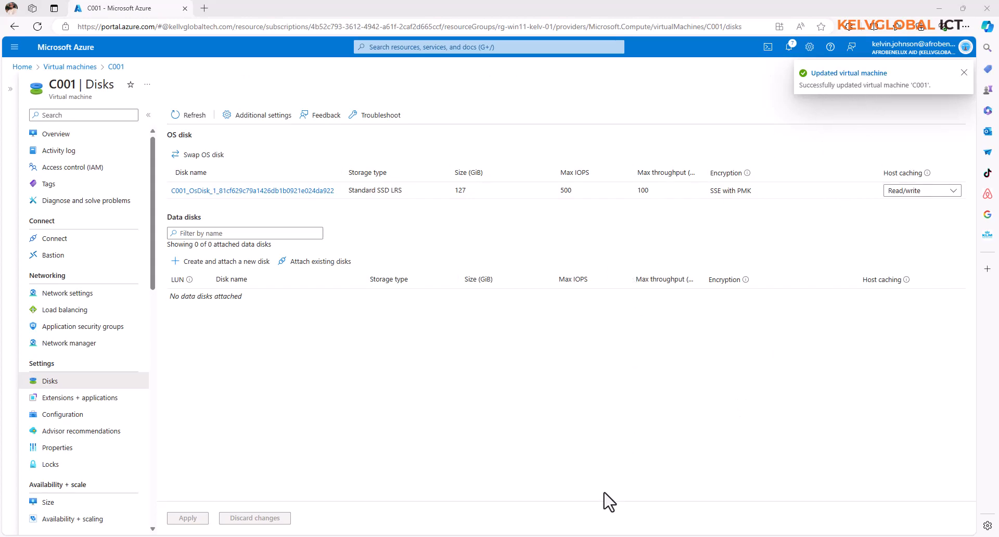
click(615, 536)
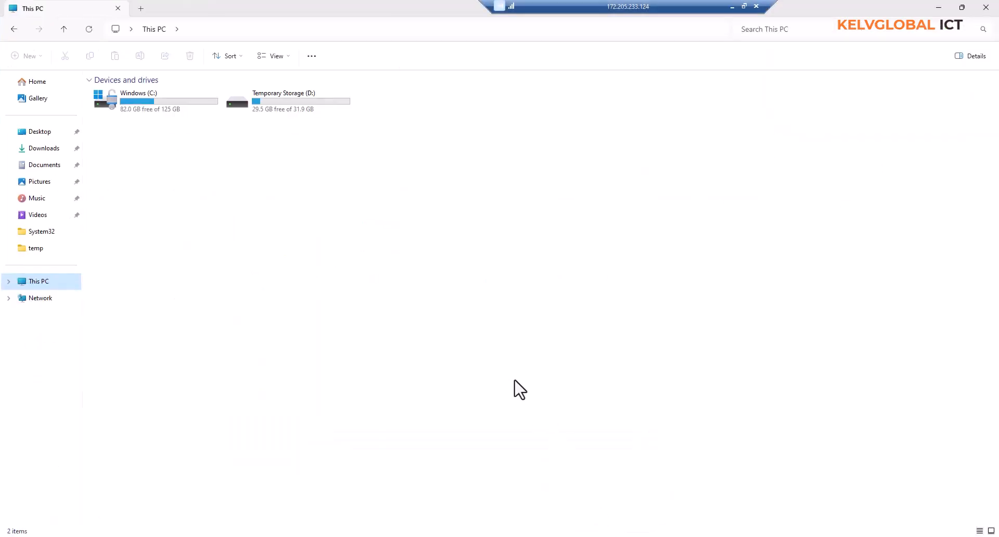